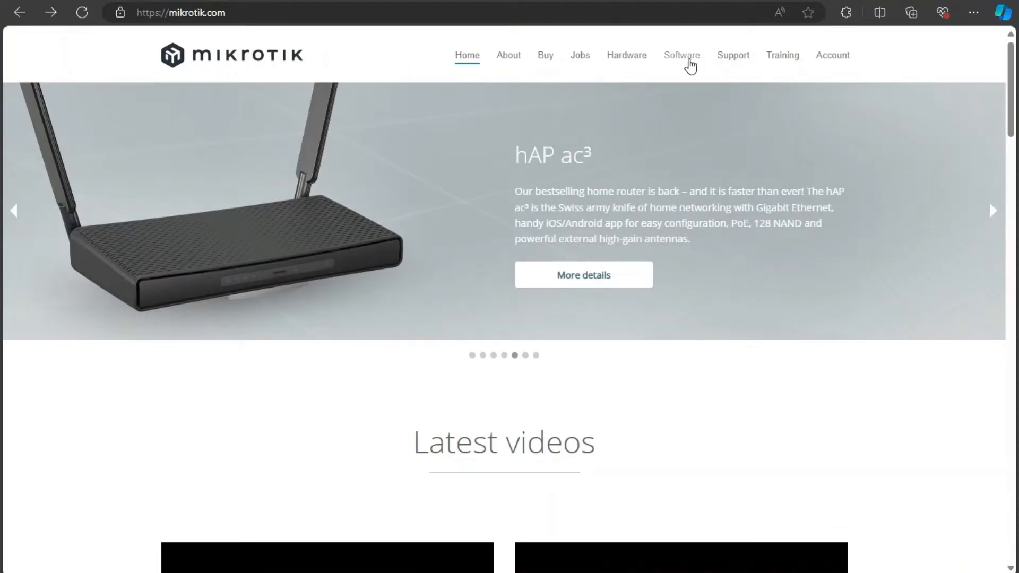
Go to MikroTik's Software page and show the WinBox 3.40 64-bit and 32-bit download options
click(688, 64)
click(688, 60)
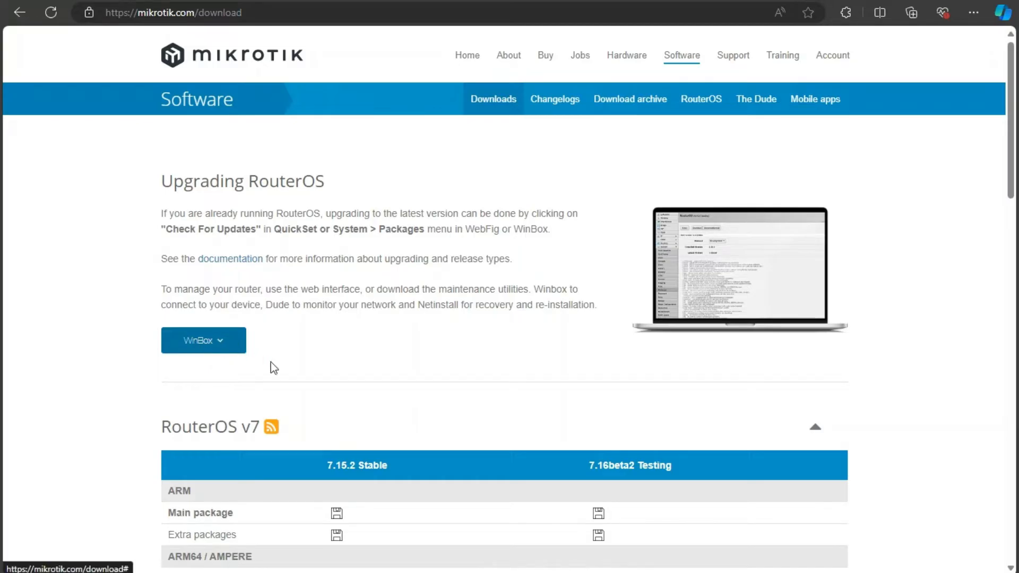
click(220, 346)
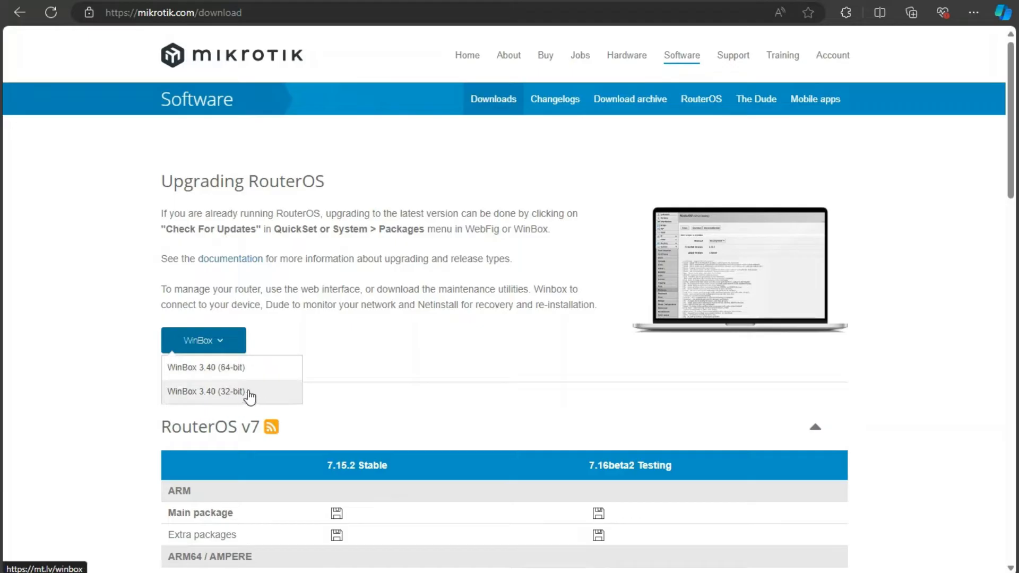
click(359, 352)
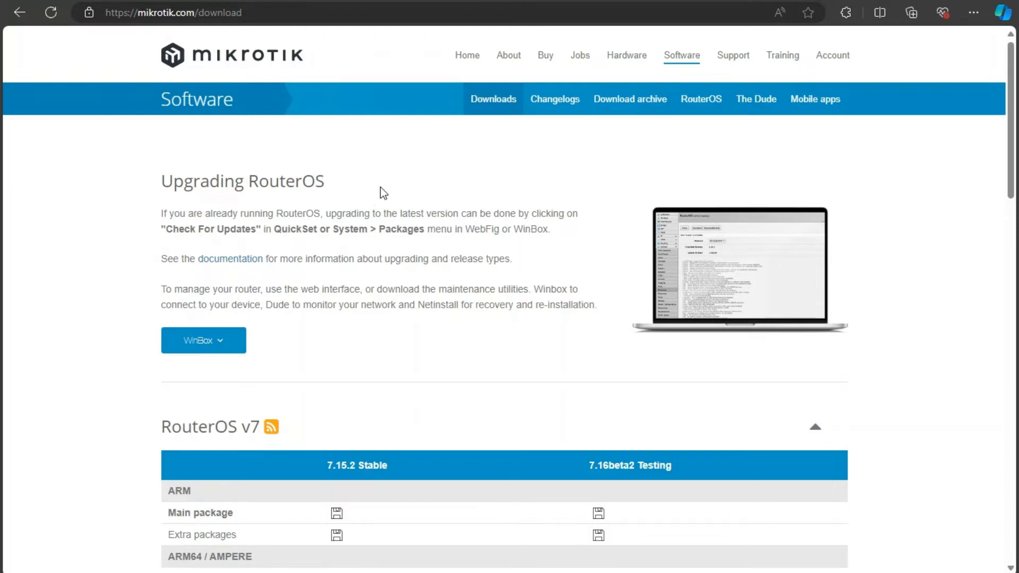
click(229, 343)
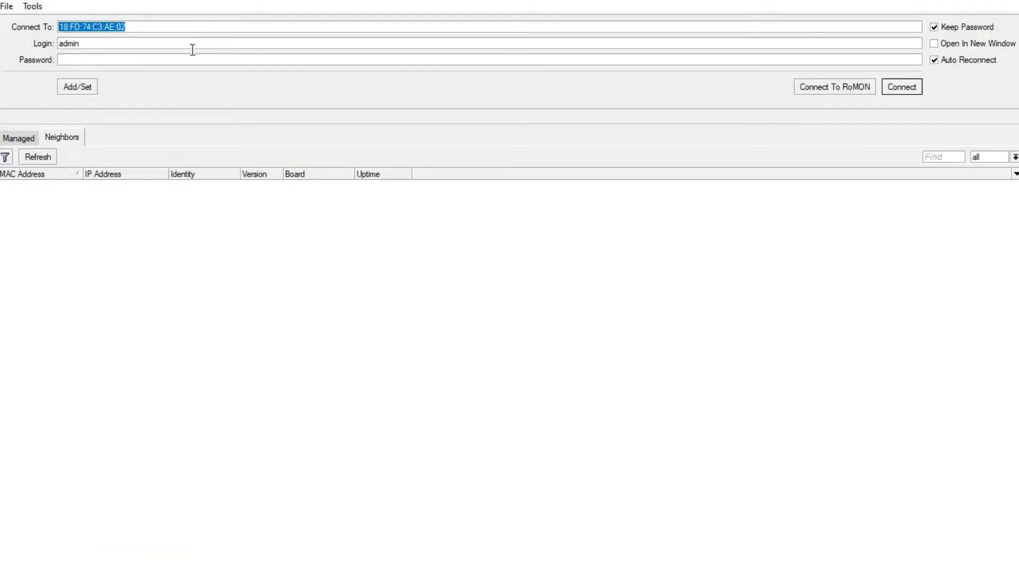
Select the admin login and pick the router at 192.168.88.1 from the Neighbors list
double_click(84, 45)
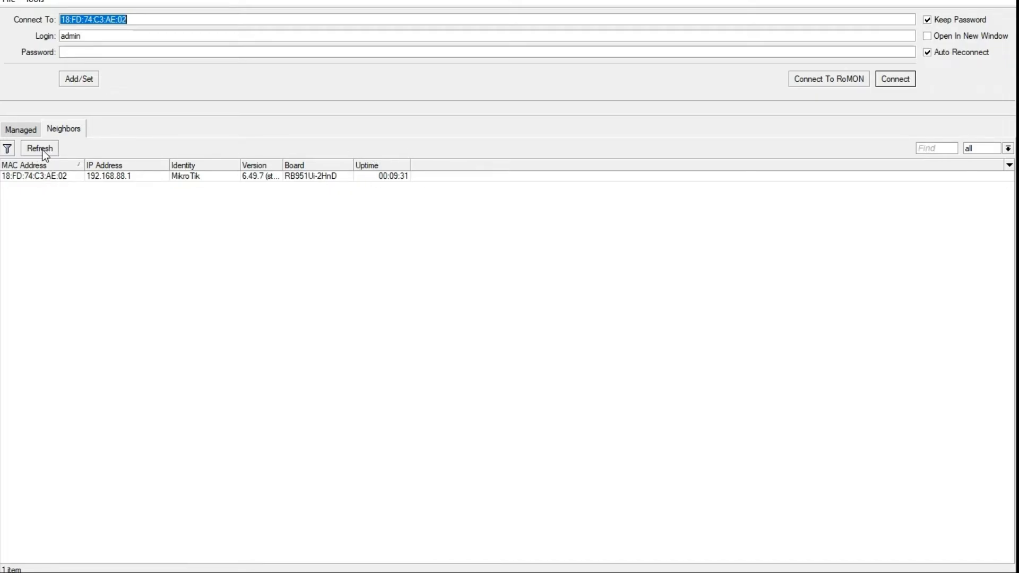
click(33, 177)
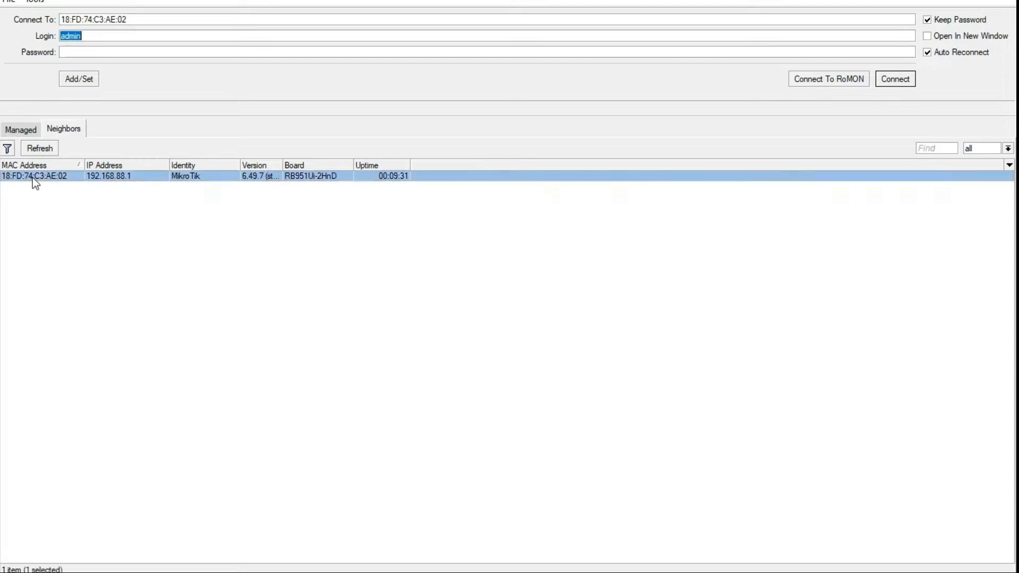
Connect to the router and close the Change Password Now prompt without setting a new password
click(893, 81)
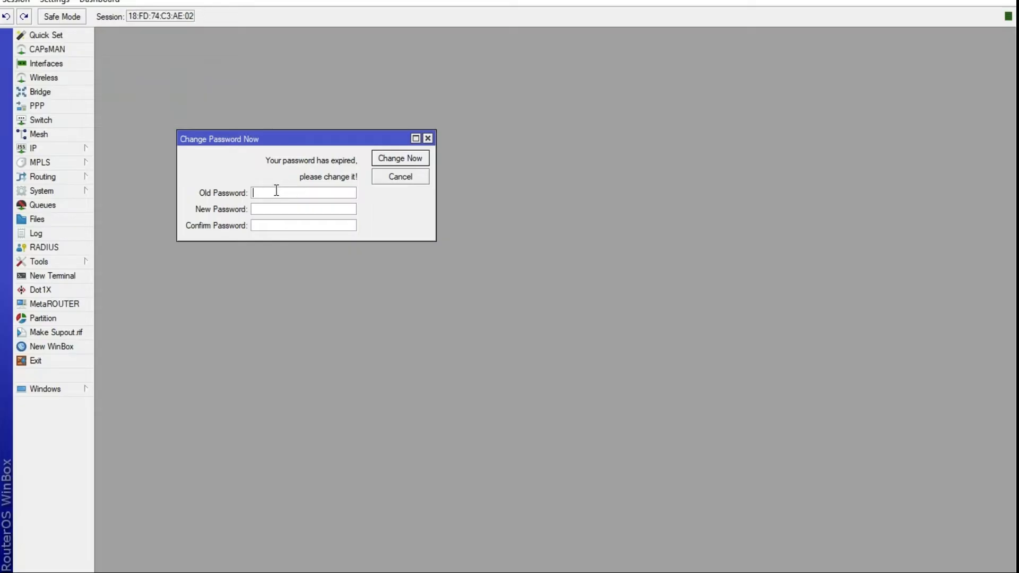
click(260, 209)
click(427, 139)
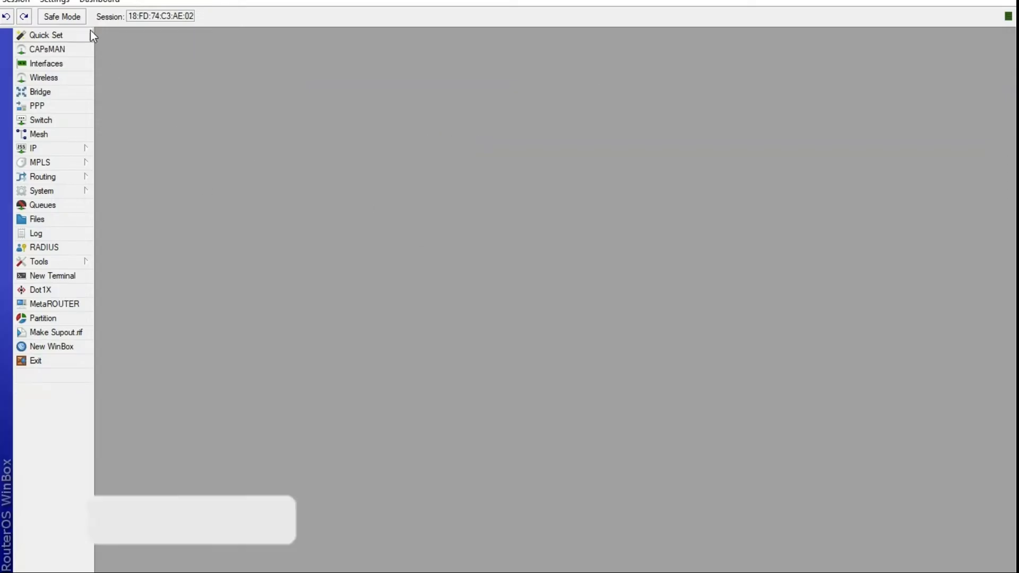
Open Quick Set and change its mode from WISP AP to Home AP
click(63, 36)
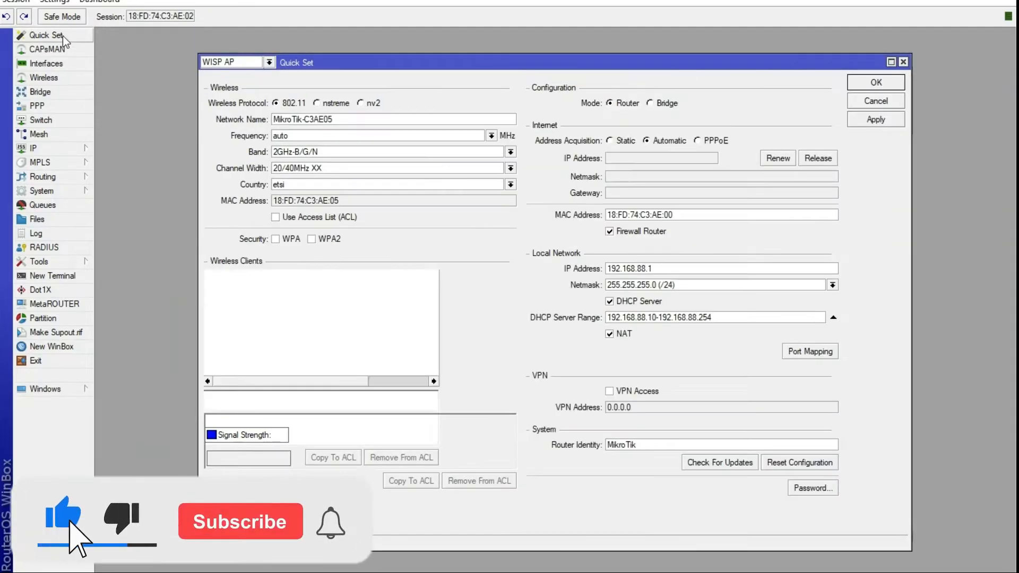
click(269, 62)
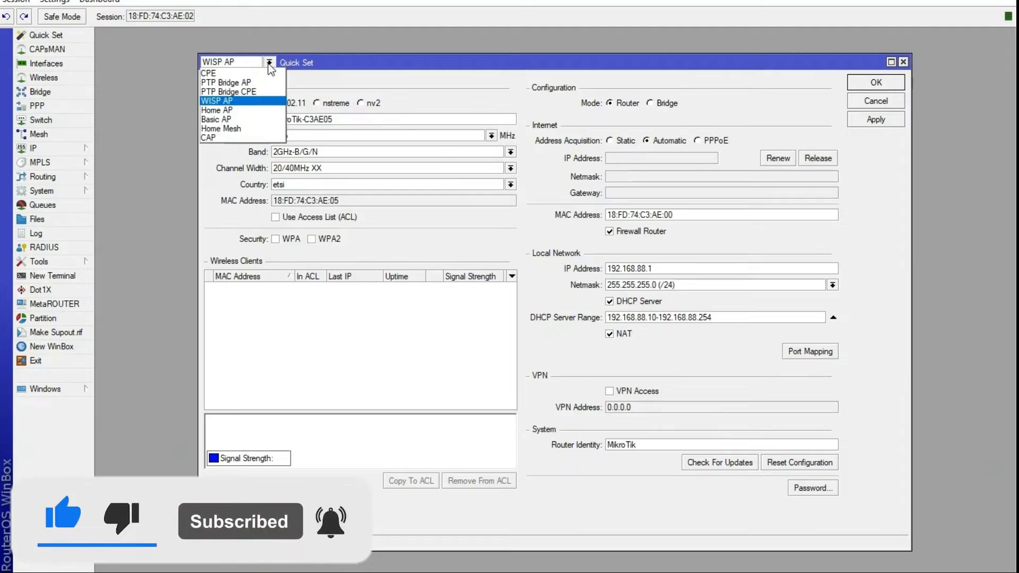
click(246, 113)
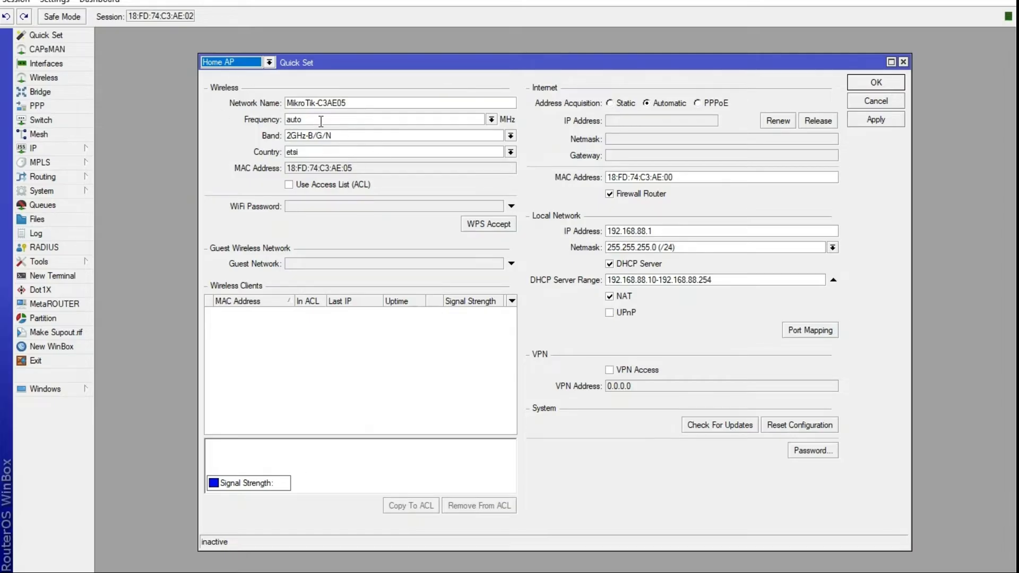
click(610, 103)
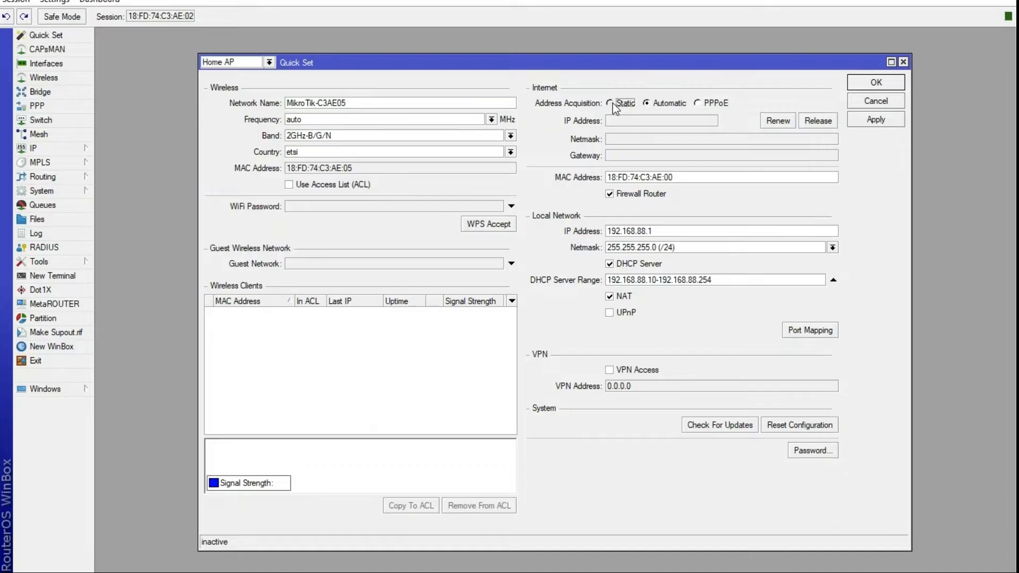
click(647, 103)
click(611, 106)
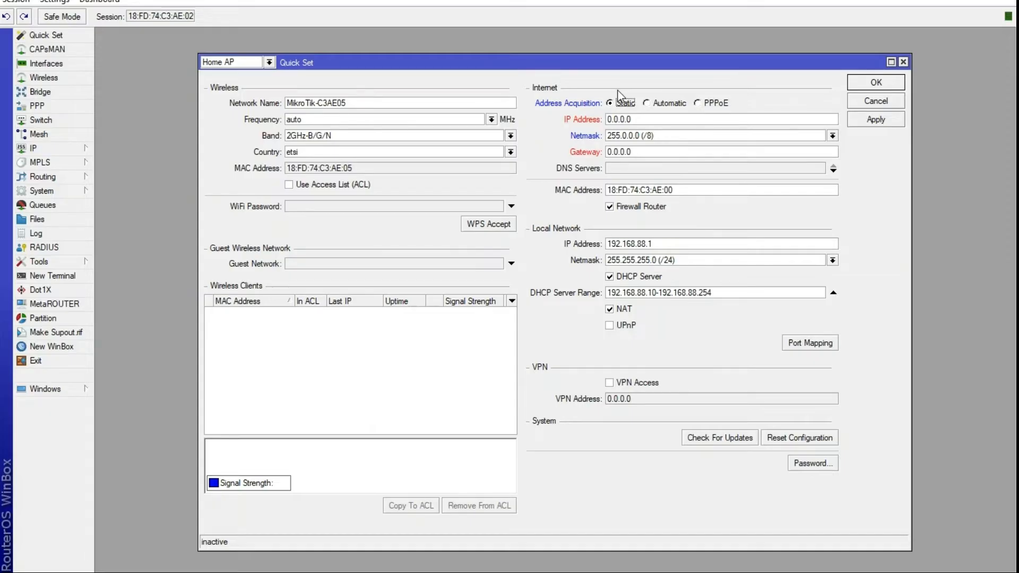
click(647, 103)
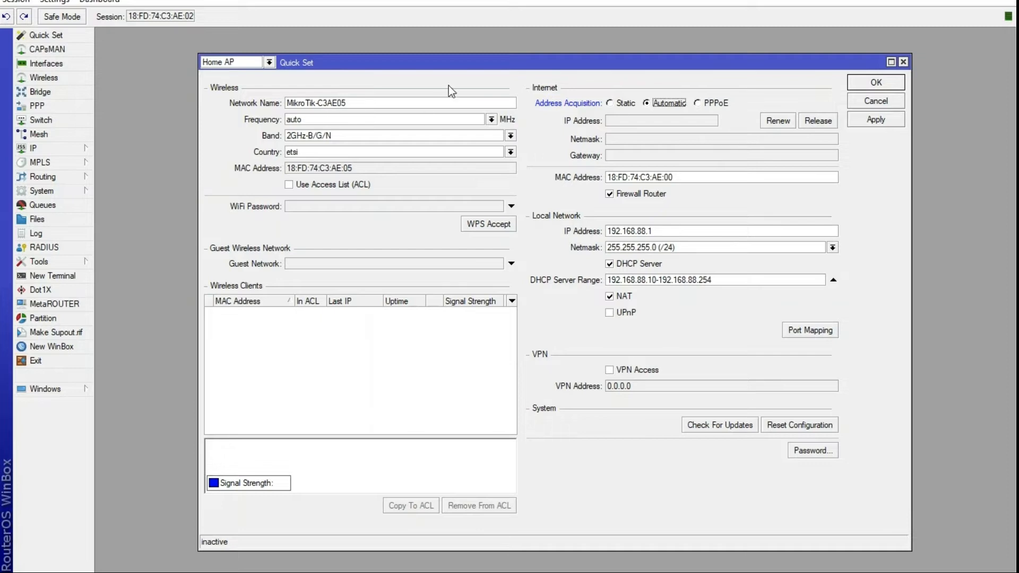
click(385, 104)
Rename the wireless network to 'Flavian hub', enter a WiFi password, then Apply and OK
key(BackSpace)
key(BackSpace)
key(BackSpace)
key(BackSpace)
key(BackSpace)
key(BackSpace)
key(BackSpace)
key(BackSpace)
key(BackSpace)
key(BackSpace)
key(BackSpace)
key(BackSpace)
key(BackSpace)
key(BackSpace)
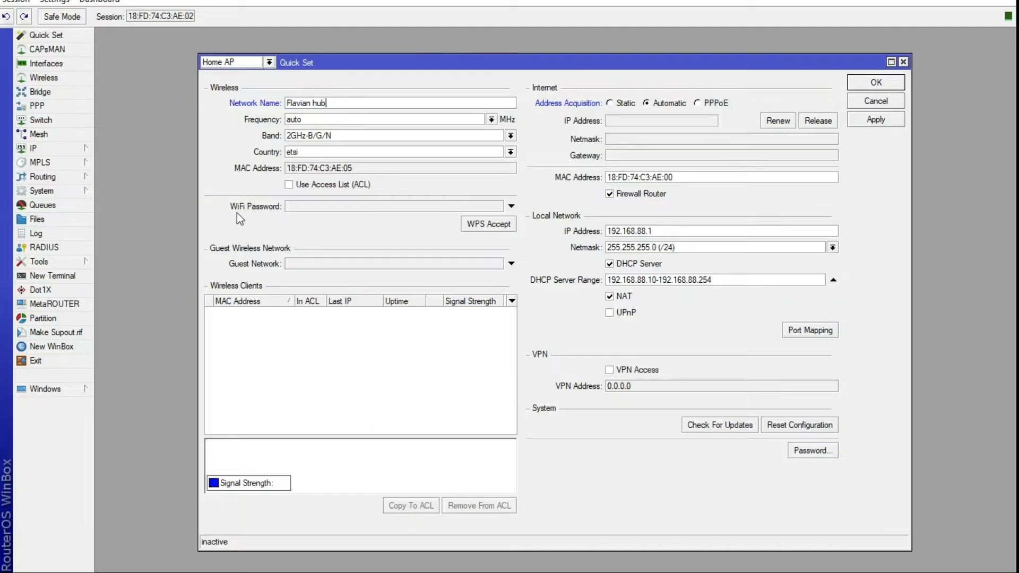
click(357, 209)
click(325, 207)
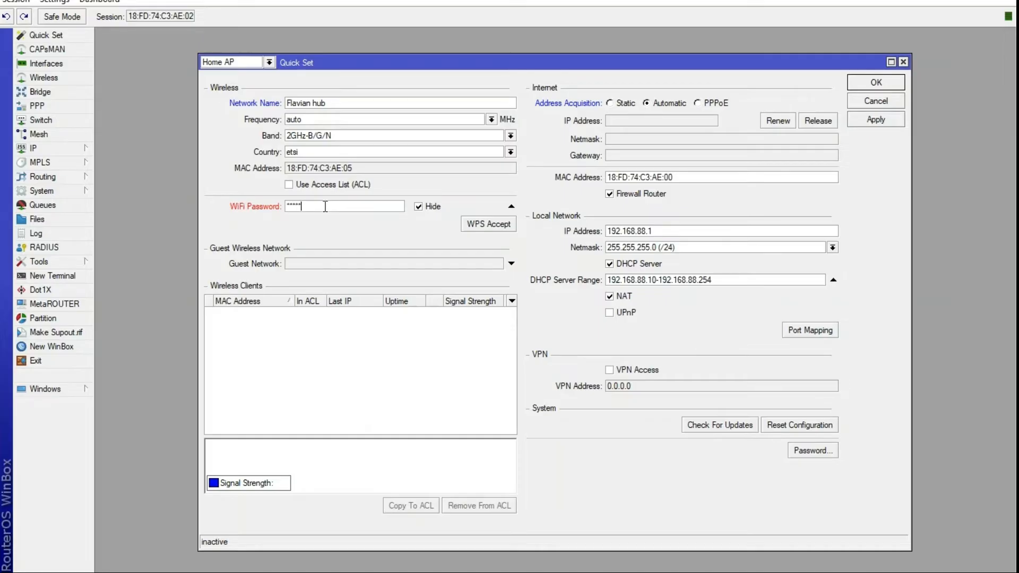
text(**)
click(874, 126)
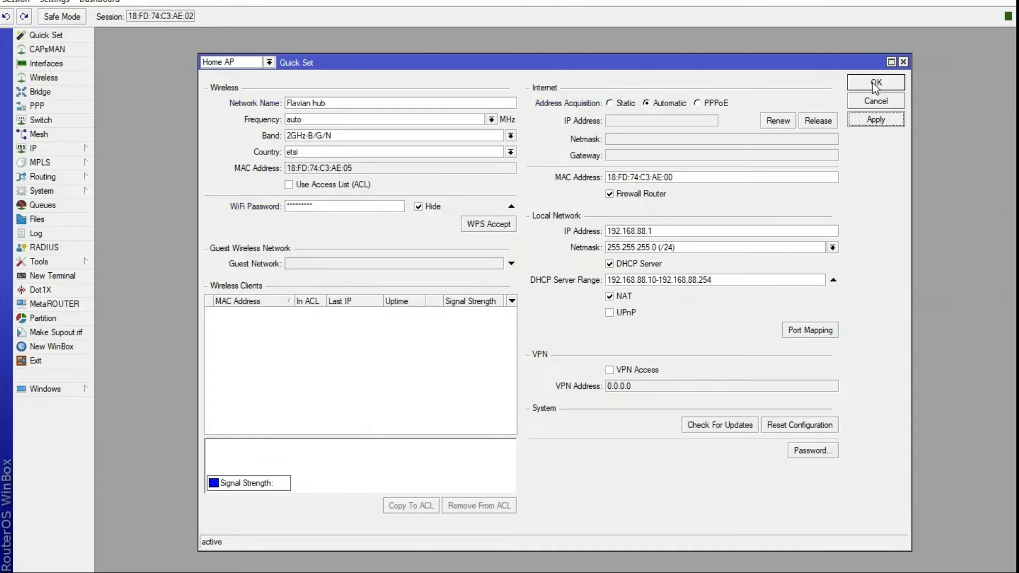
click(875, 85)
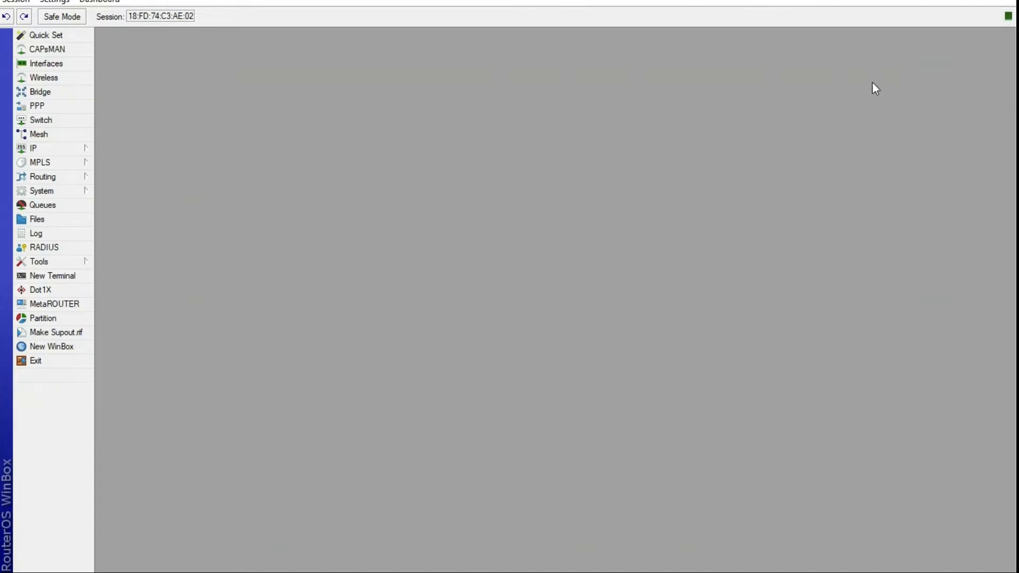
Reopen Quick Set and check the phone's signal as wireless client 192.168.88.252 on Flavian hub
click(69, 35)
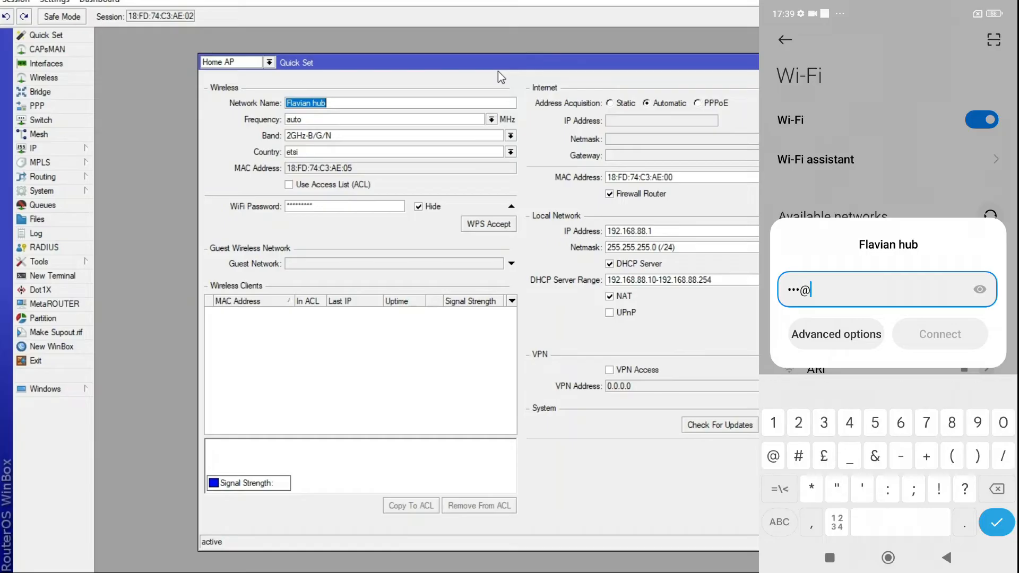
text(th)
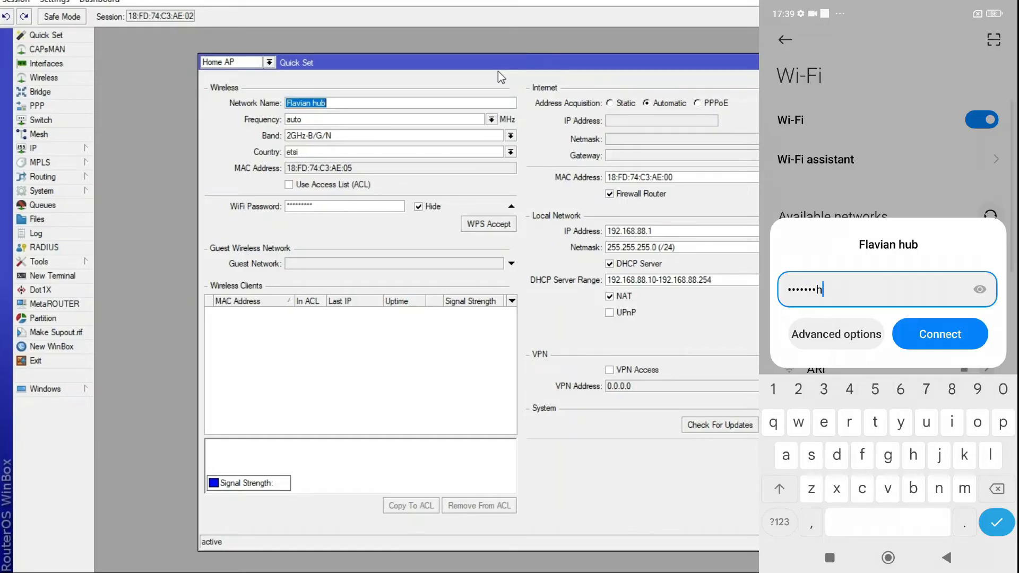
key(Return)
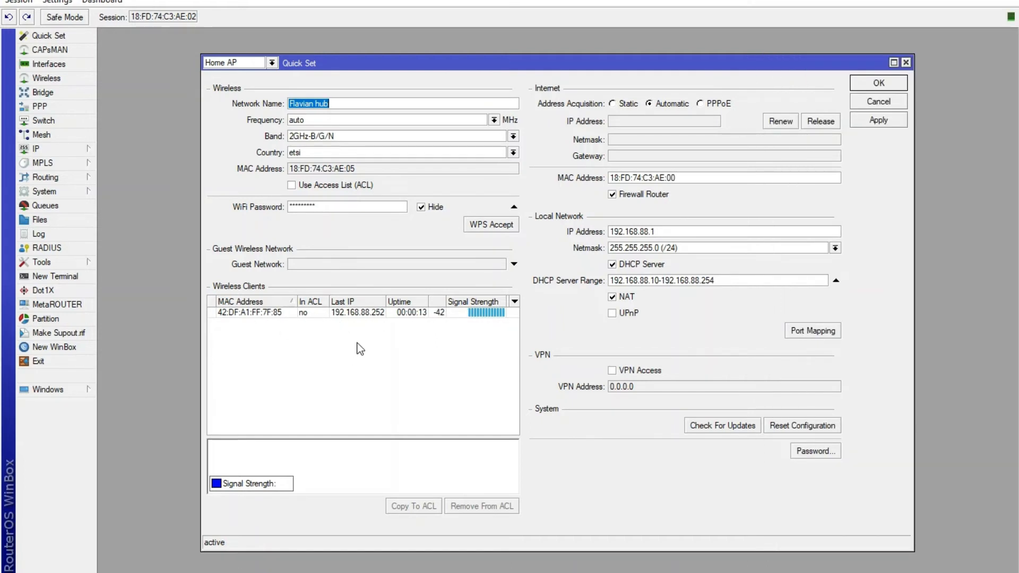
click(292, 314)
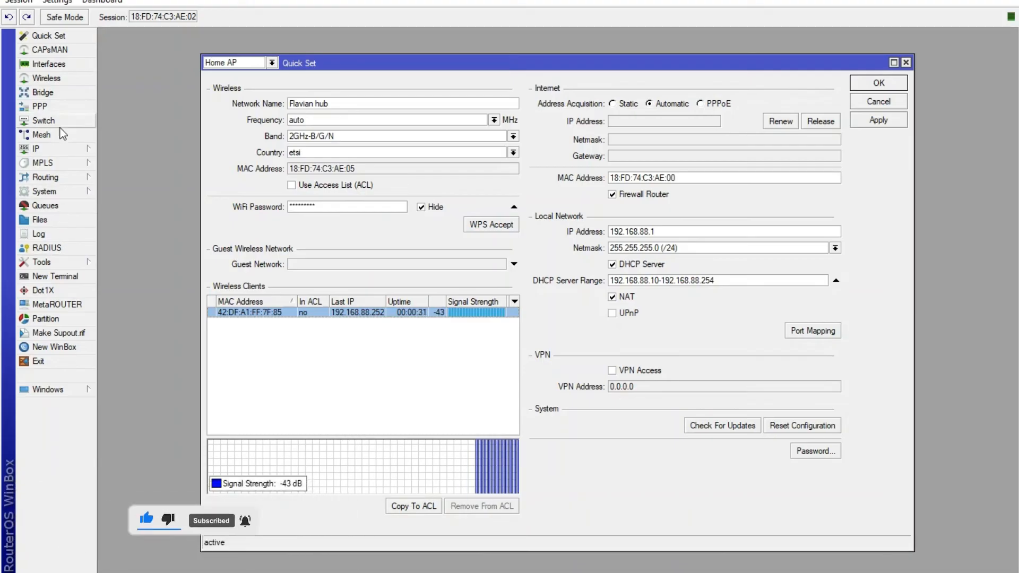
click(47, 248)
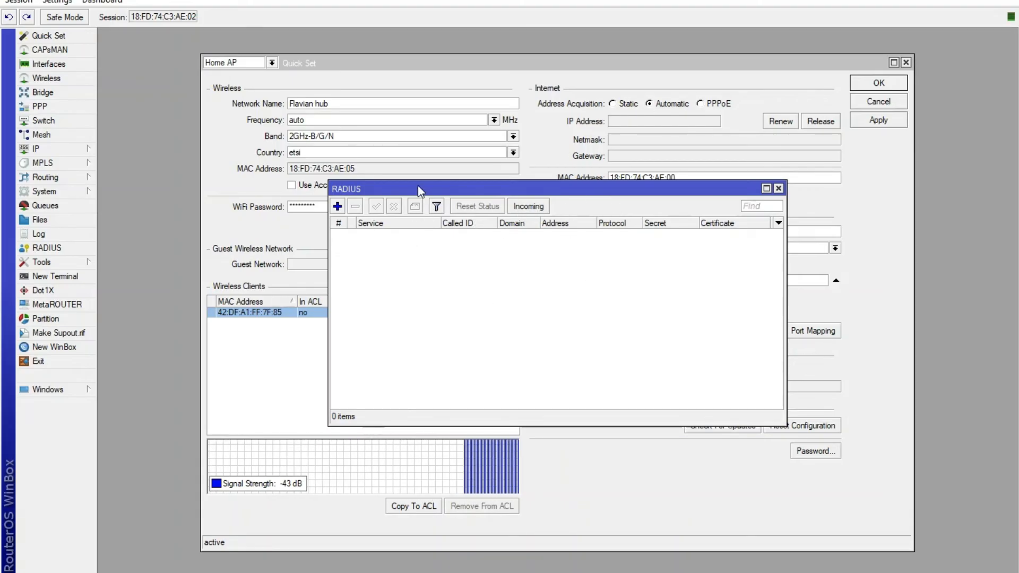
Reposition the empty RADIUS server window alongside the Home AP Quick Set window
drag(431, 192, 441, 169)
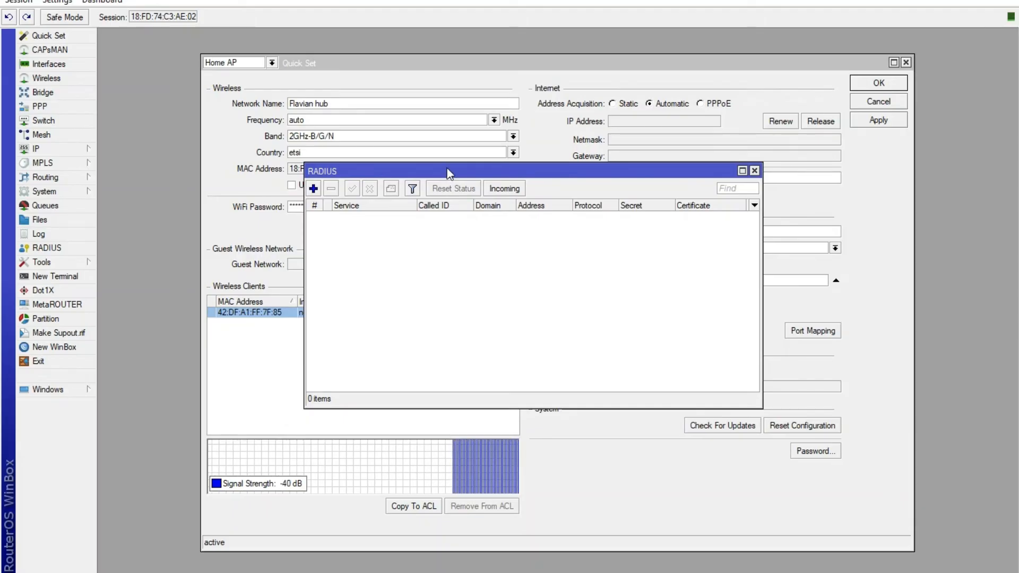
mouse_move(447, 170)
mouse_down()
mouse_move(451, 183)
mouse_move(458, 169)
mouse_up()
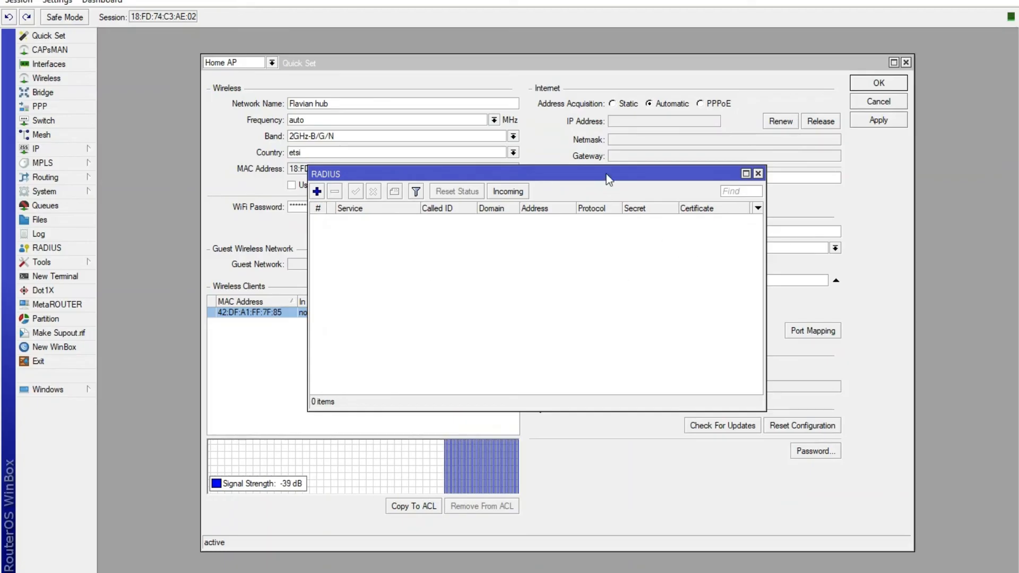
drag(607, 172, 544, 143)
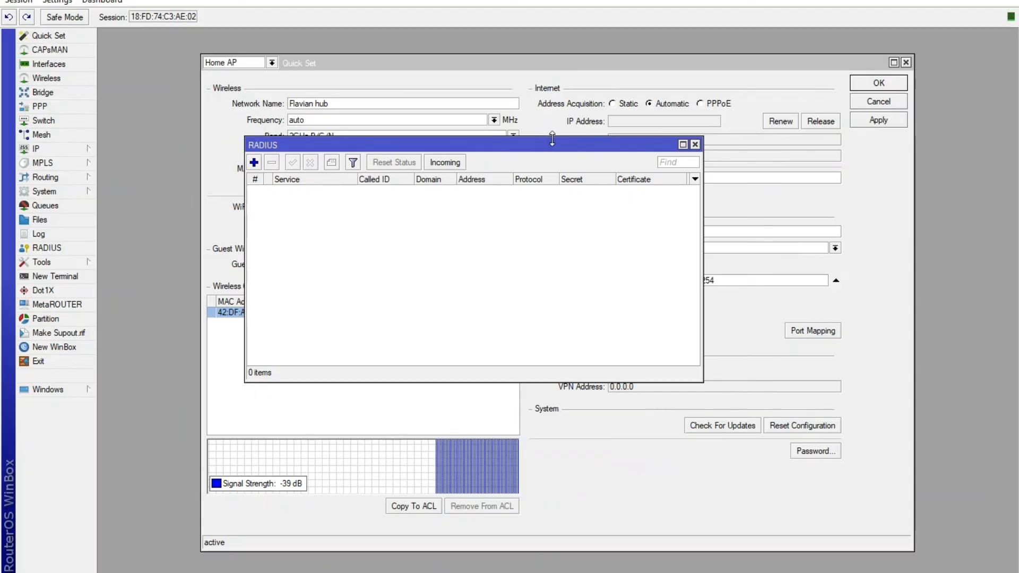
drag(545, 146, 584, 169)
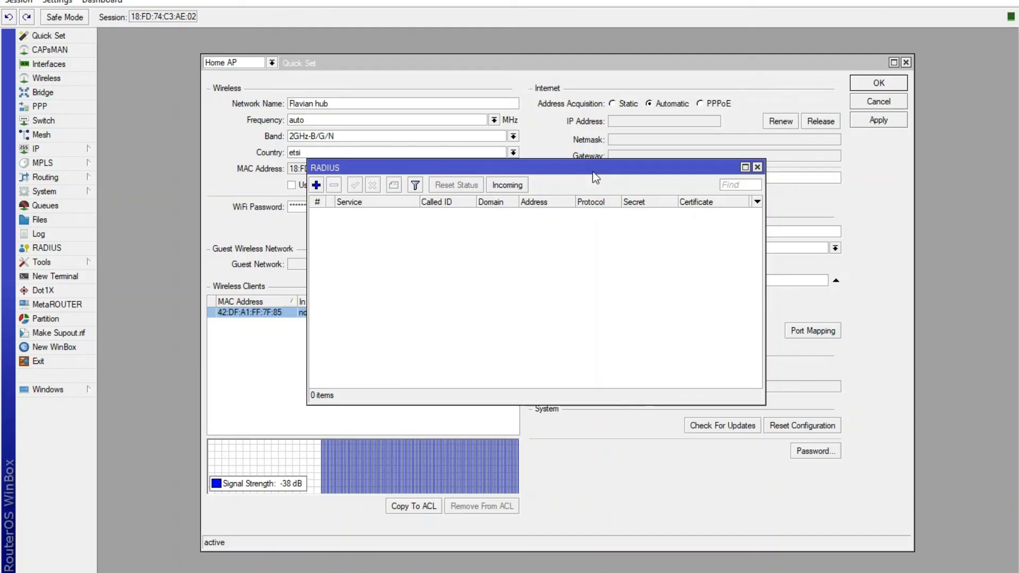
drag(595, 171, 556, 188)
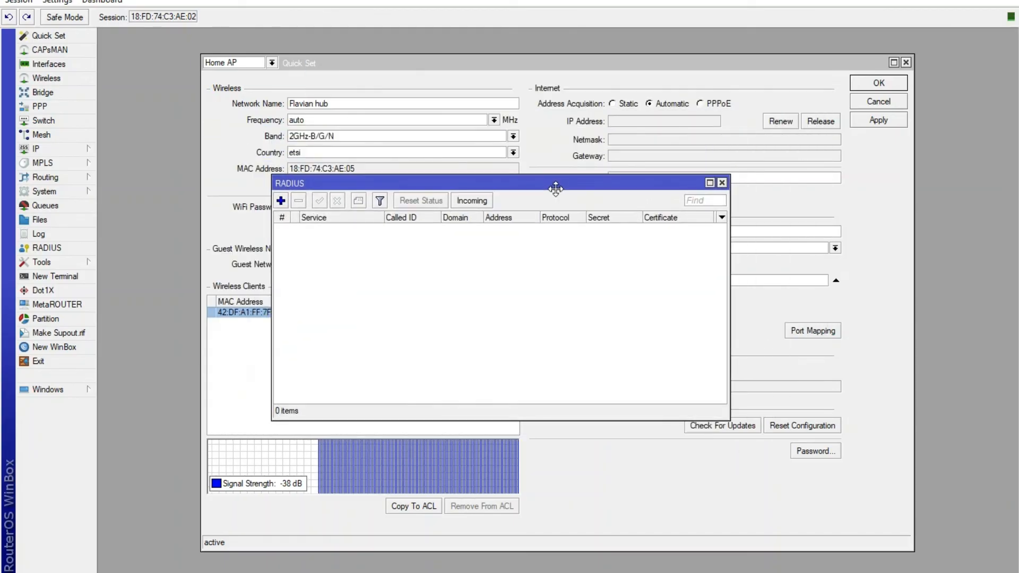